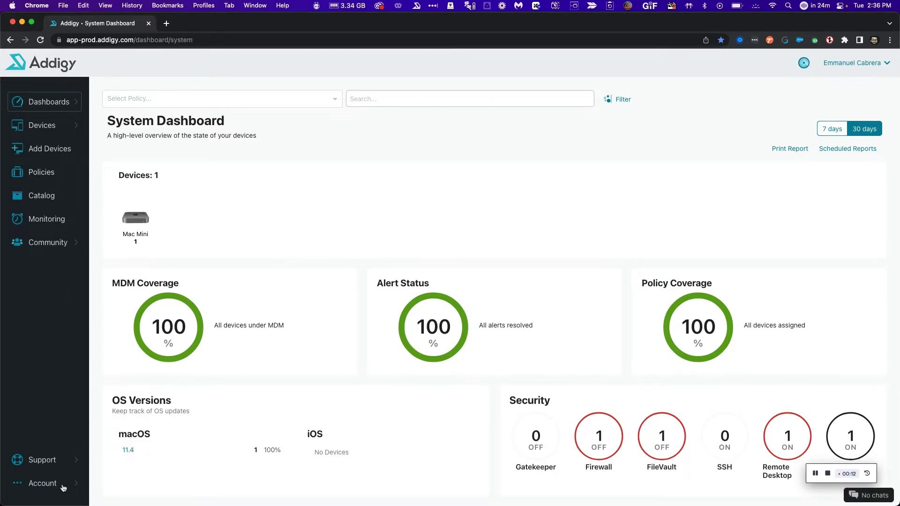
Step: Open the Splashtop add-on's configuration from the account's integrations
{"action": "mouse_move", "coordinate": [63, 487]}
{"action": "left_click", "coordinate": [123, 426]}
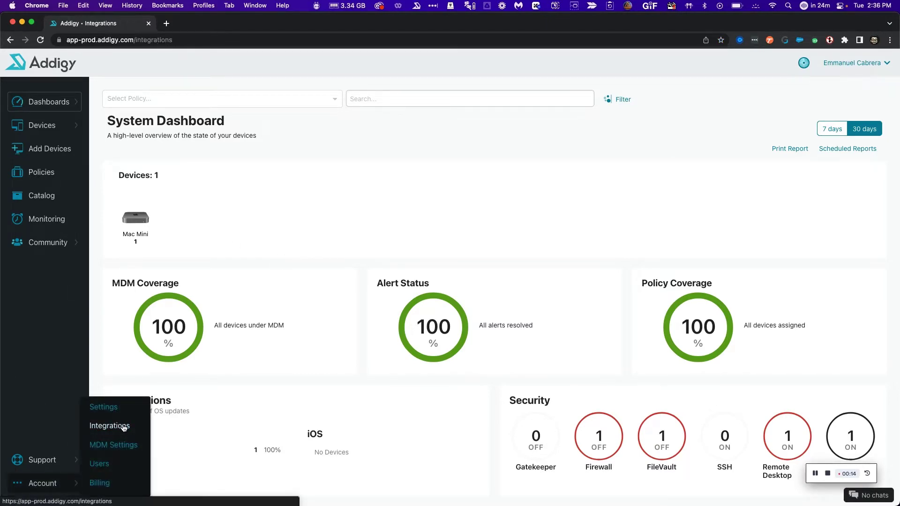
{"action": "scroll", "coordinate": [276, 420], "scroll_direction": "down", "scroll_amount": 1}
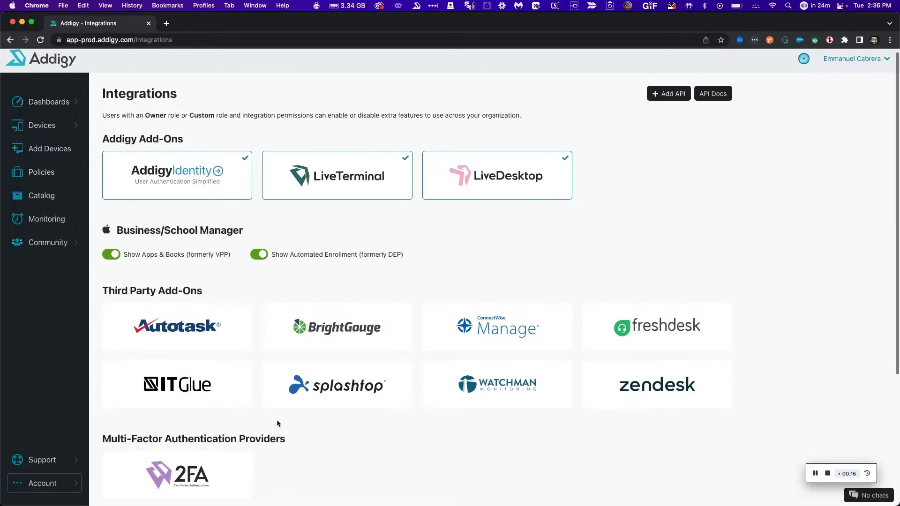
{"action": "scroll", "coordinate": [277, 420], "scroll_direction": "down", "scroll_amount": 1}
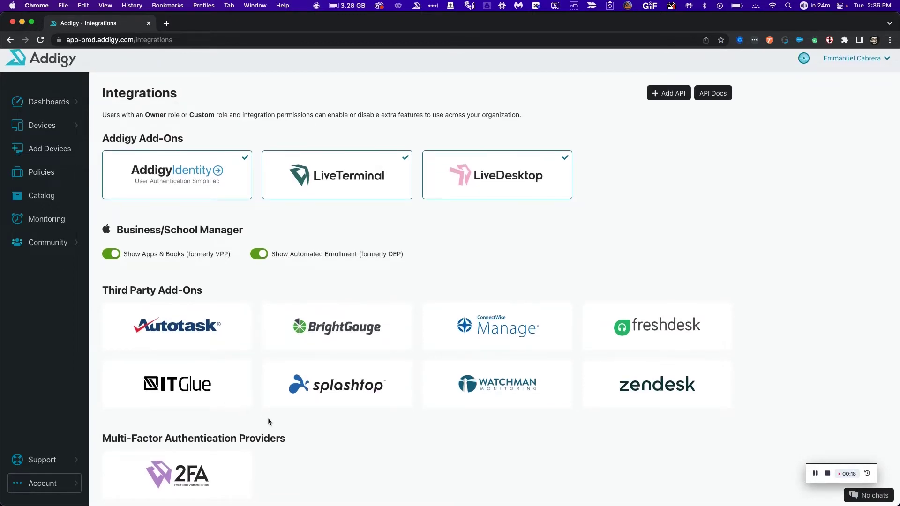
{"action": "scroll", "coordinate": [164, 114], "scroll_direction": "up", "scroll_amount": 1}
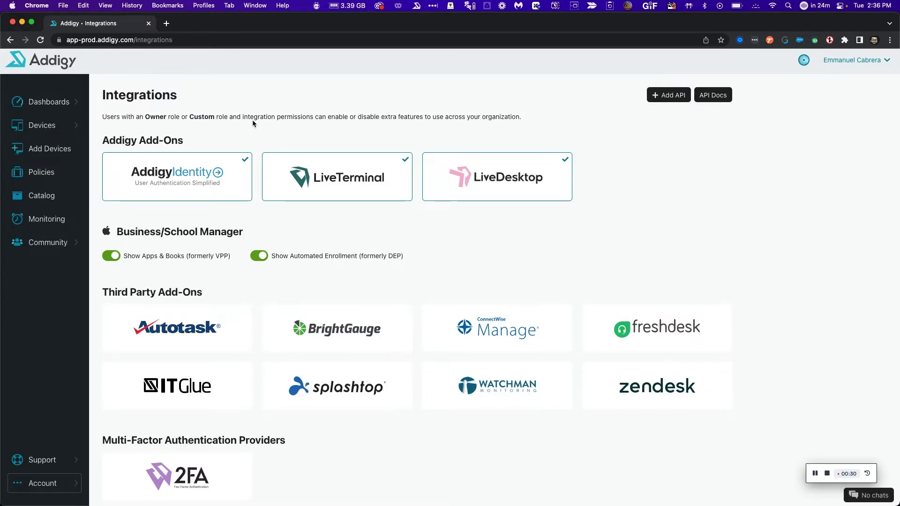
{"action": "scroll", "coordinate": [309, 305], "scroll_direction": "down", "scroll_amount": 2}
{"action": "scroll", "coordinate": [309, 305], "scroll_direction": "down", "scroll_amount": 3}
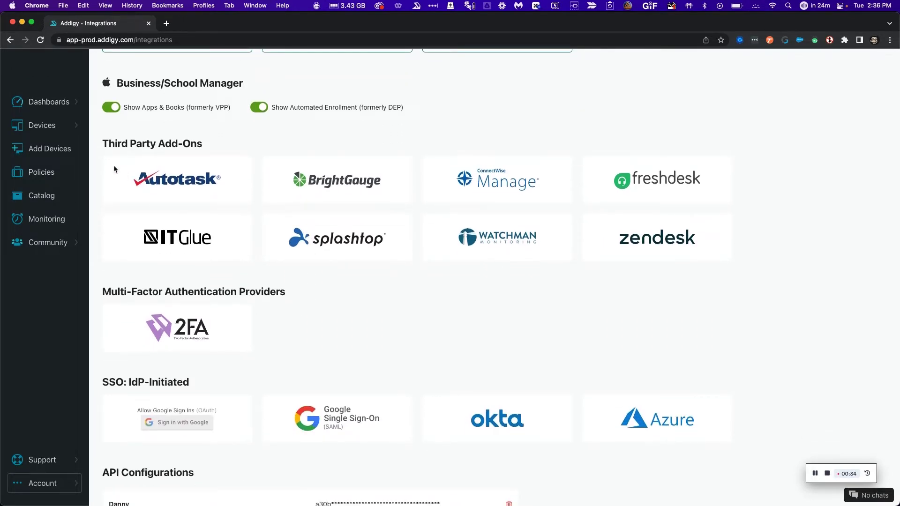
{"action": "left_click", "coordinate": [344, 253]}
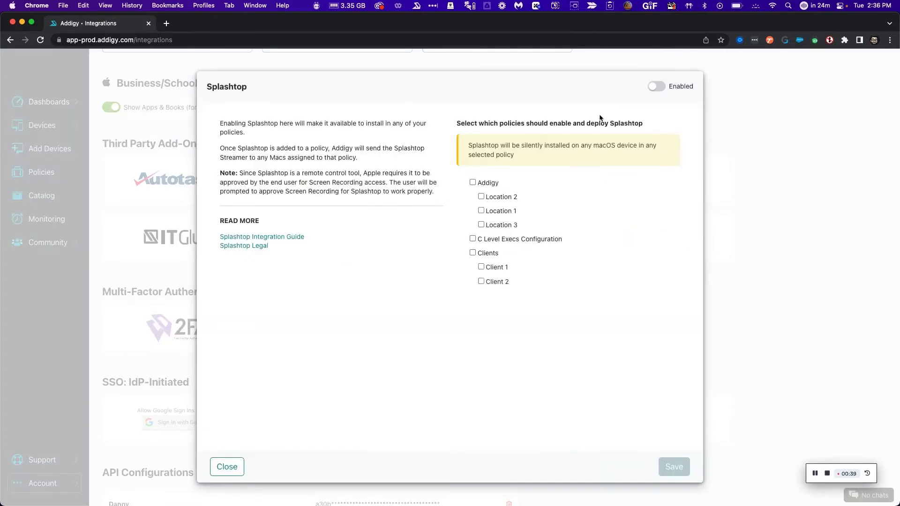
Step: Enable the Splashtop integration, select the Addigy policy for deployment, and save the configuration
{"action": "left_click", "coordinate": [657, 87]}
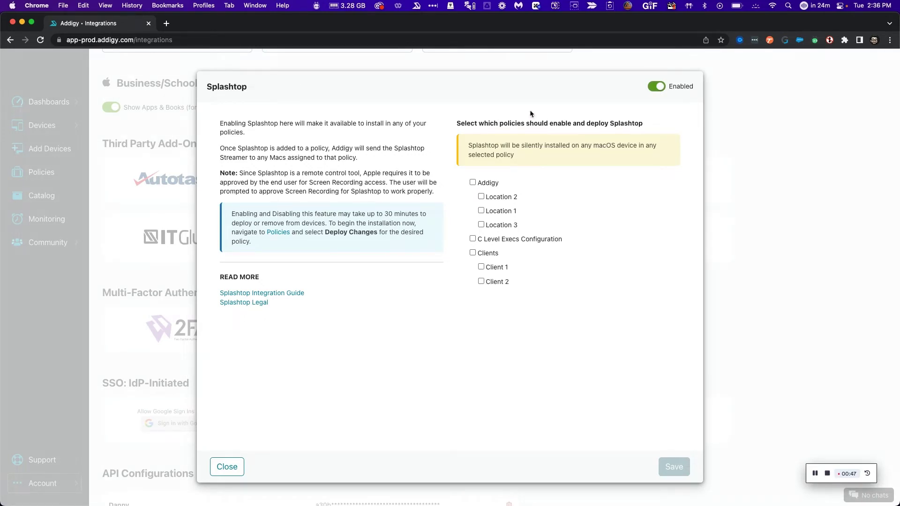
{"action": "left_click", "coordinate": [472, 183]}
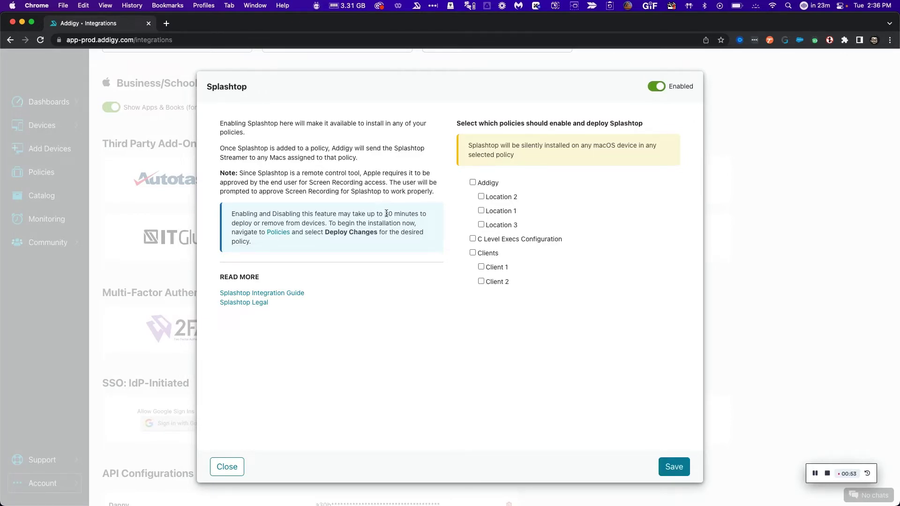
{"action": "left_click_drag", "start_coordinate": [385, 213], "coordinate": [422, 214]}
{"action": "left_click", "coordinate": [668, 466]}
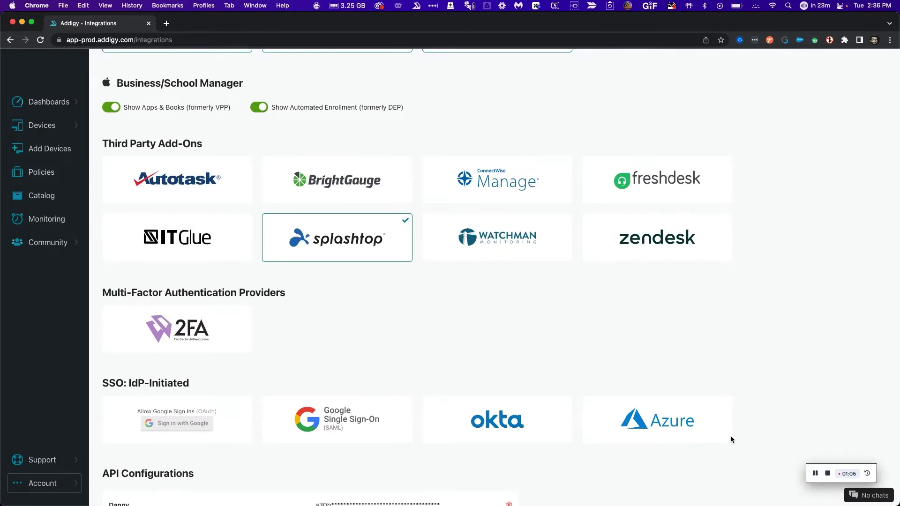
Step: Open the Remote Control settings of the Addigy policy
{"action": "left_click", "coordinate": [41, 174]}
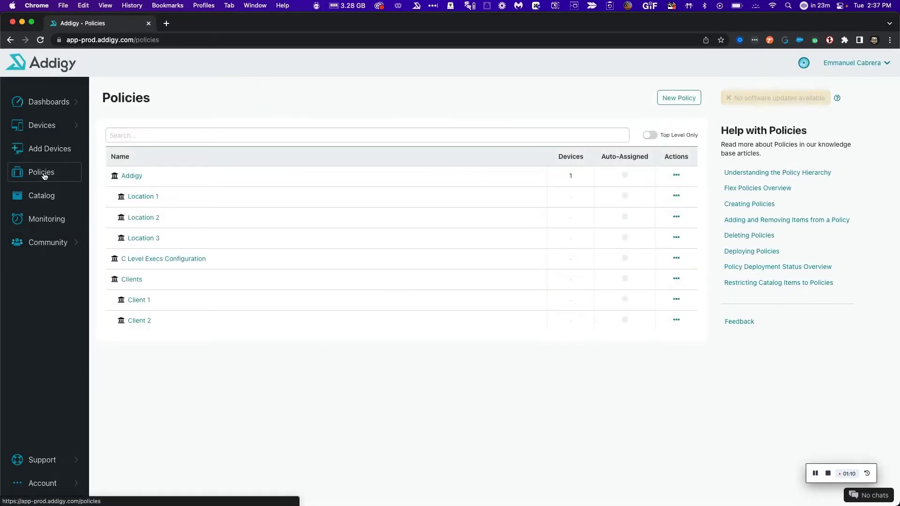
{"action": "left_click", "coordinate": [126, 176]}
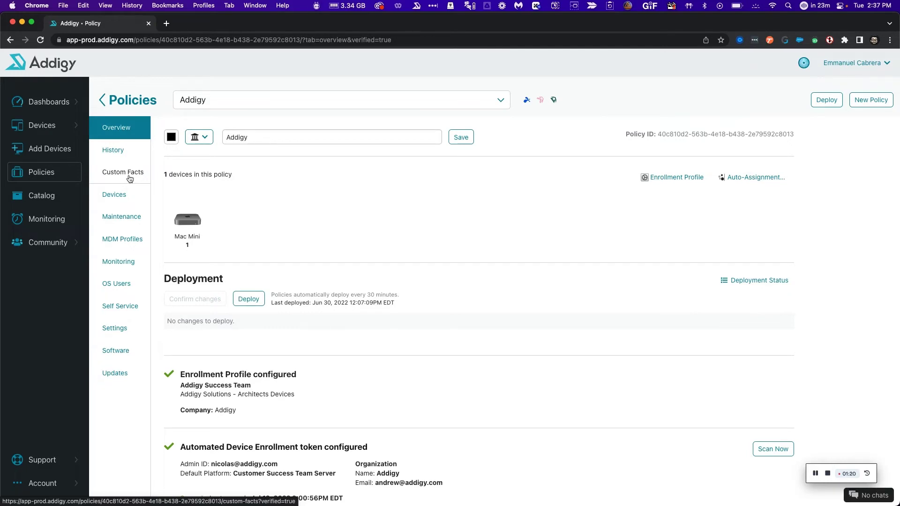
{"action": "left_click", "coordinate": [132, 329]}
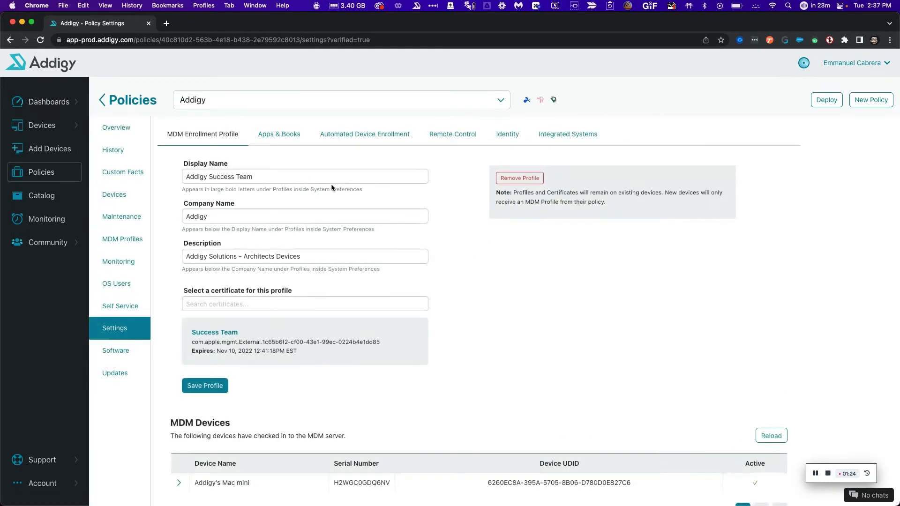
{"action": "left_click", "coordinate": [441, 137]}
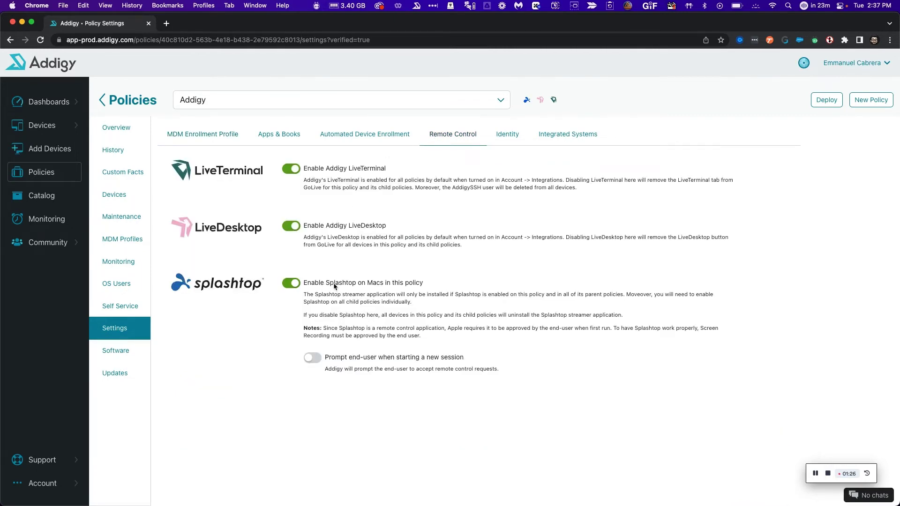
Step: Turn the end-user prompt for new Splashtop sessions on and off again in the Addigy policy
{"action": "left_click", "coordinate": [313, 358]}
{"action": "left_click", "coordinate": [316, 362]}
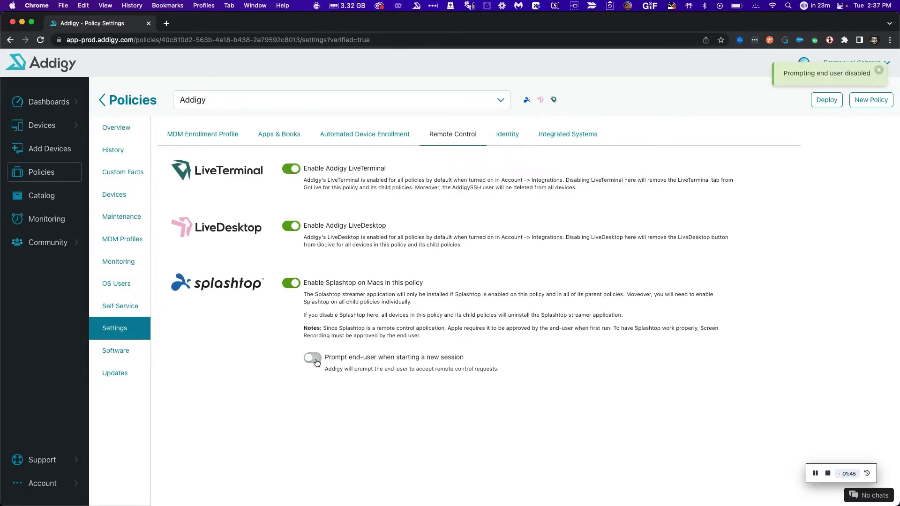
{"action": "left_click", "coordinate": [815, 473]}
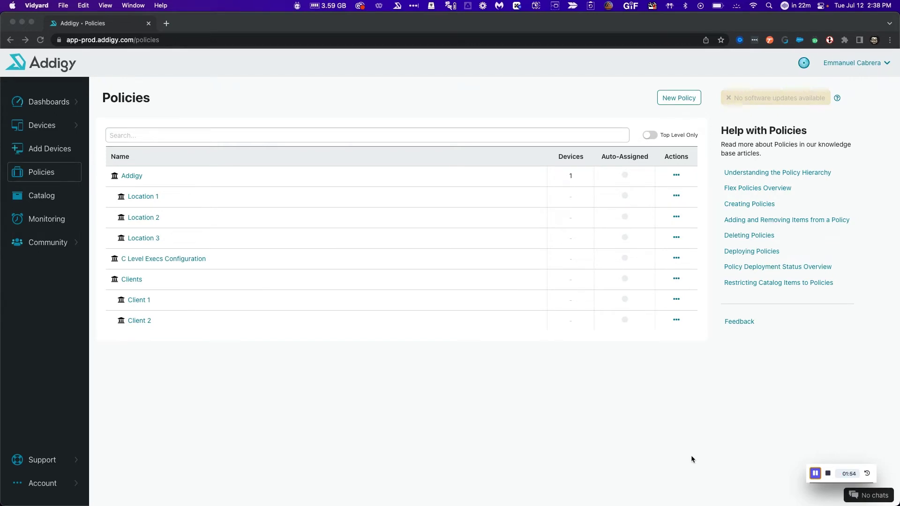
{"action": "left_click", "coordinate": [40, 130]}
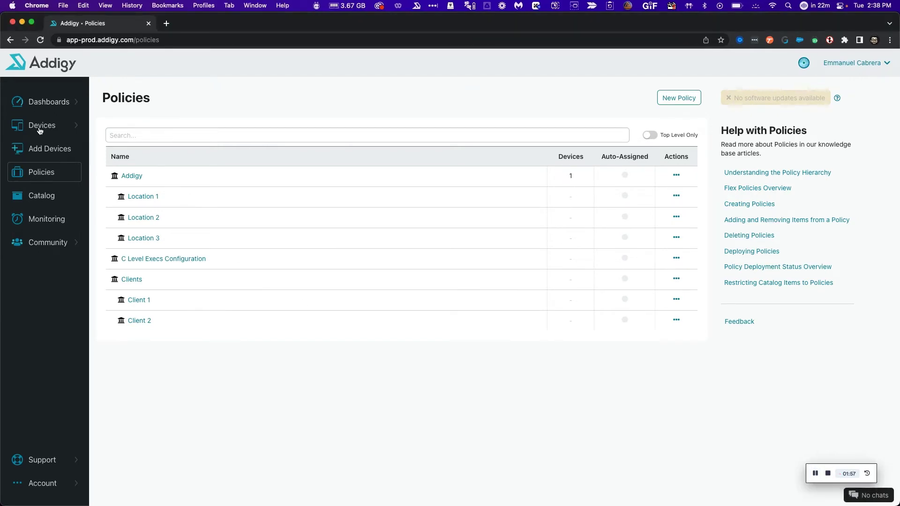
{"action": "left_click", "coordinate": [104, 130]}
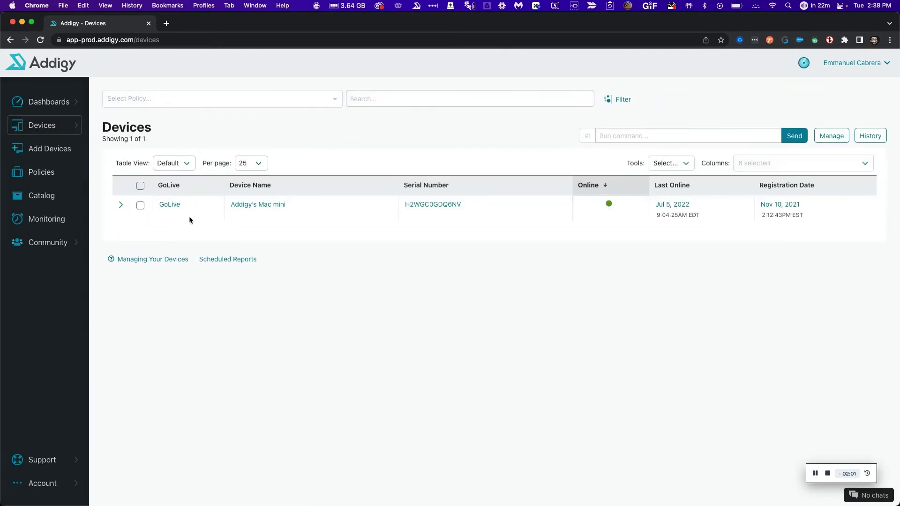
{"action": "left_click", "coordinate": [120, 207]}
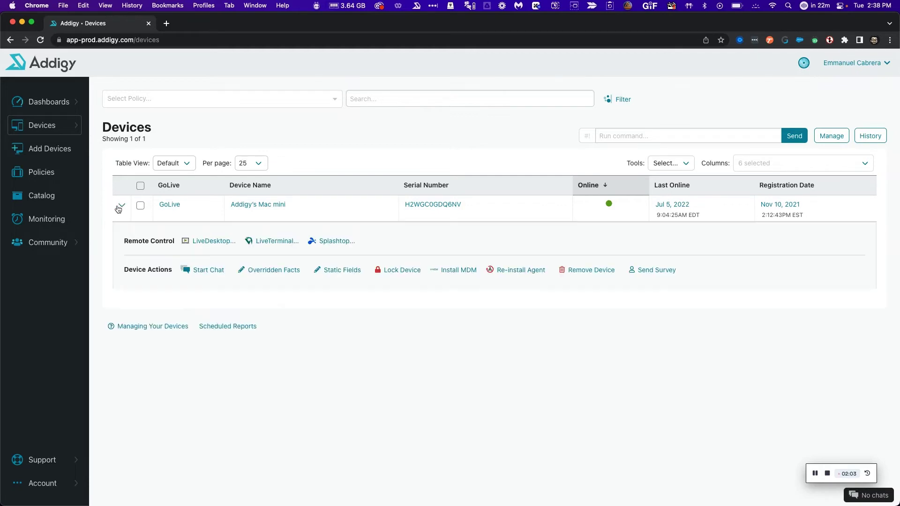
{"action": "left_click", "coordinate": [337, 243]}
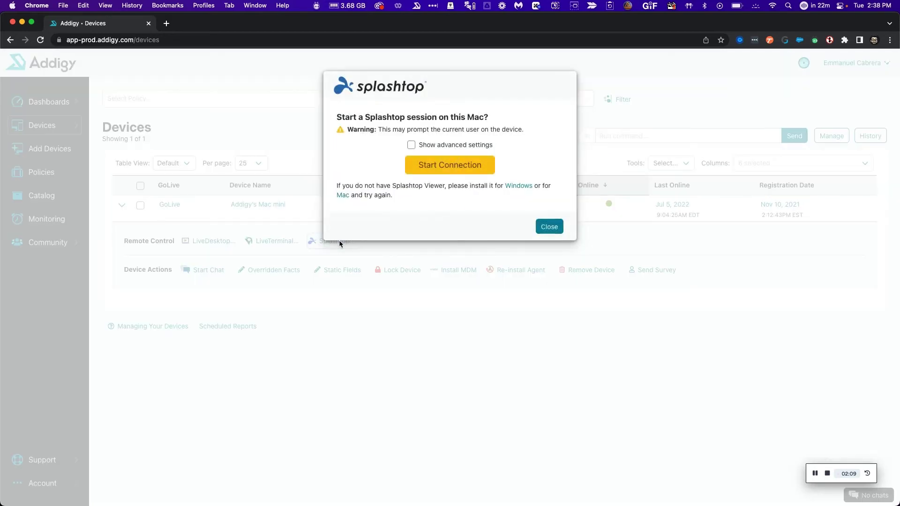
Step: Show the session's advanced settings and examine the end-user name choices, resolution options and Splashtop Viewer installation note
{"action": "left_click", "coordinate": [411, 145]}
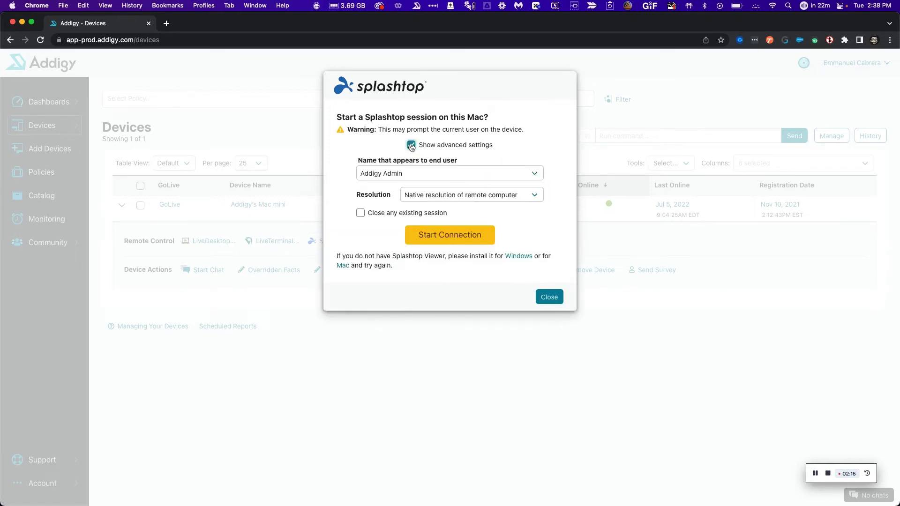
{"action": "left_click", "coordinate": [405, 174]}
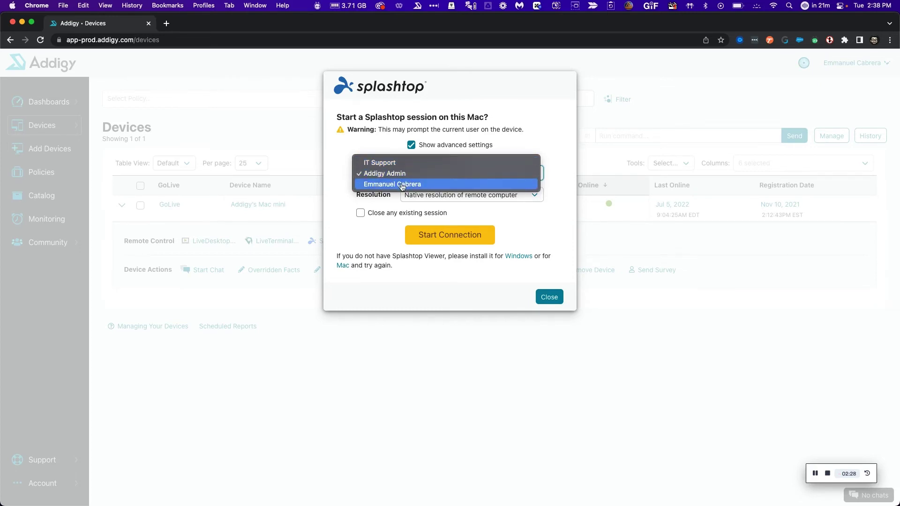
{"action": "left_click", "coordinate": [393, 139]}
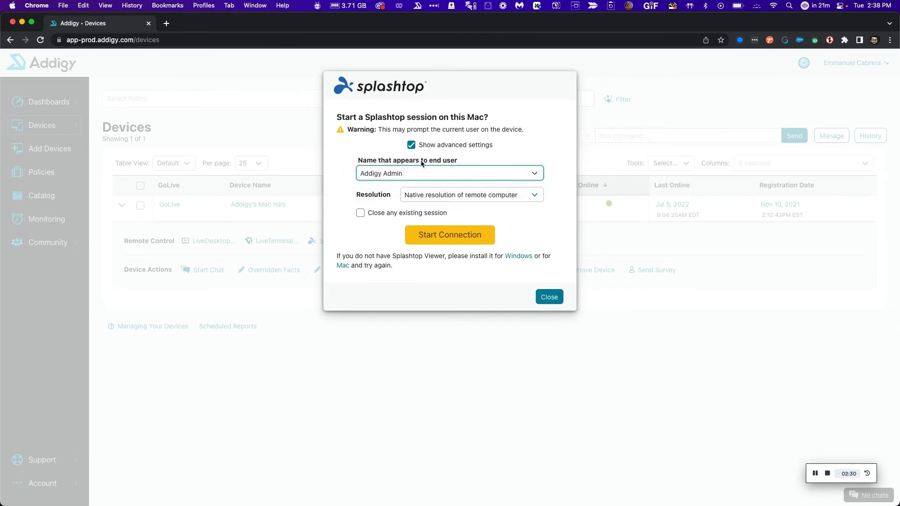
{"action": "left_click", "coordinate": [446, 200]}
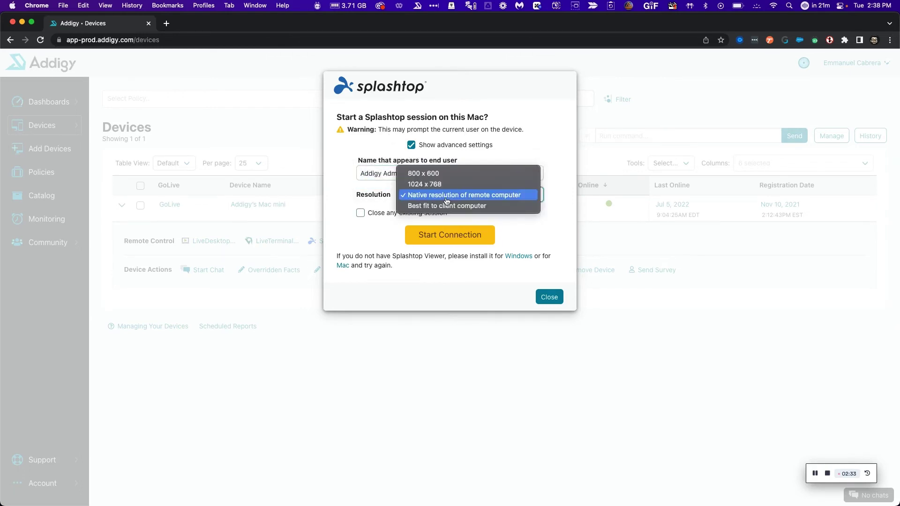
{"action": "left_click", "coordinate": [373, 200]}
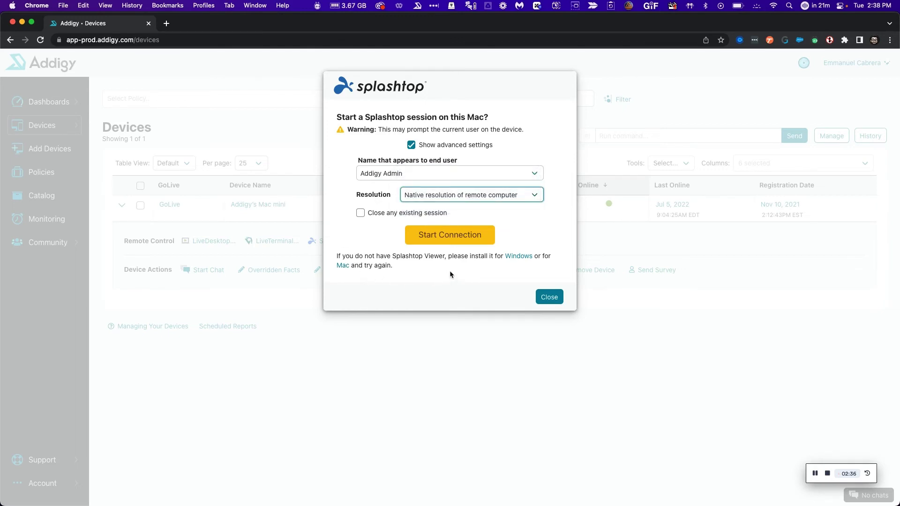
{"action": "left_click_drag", "start_coordinate": [392, 256], "coordinate": [448, 257]}
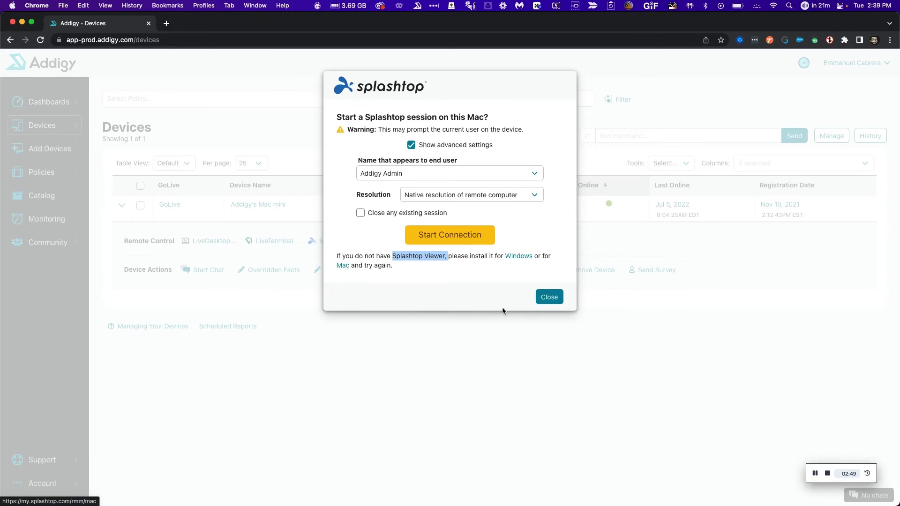
Step: Start the connection in Splashtop for RMM and log in to the remote Mac mini with the account password
{"action": "left_click", "coordinate": [459, 239]}
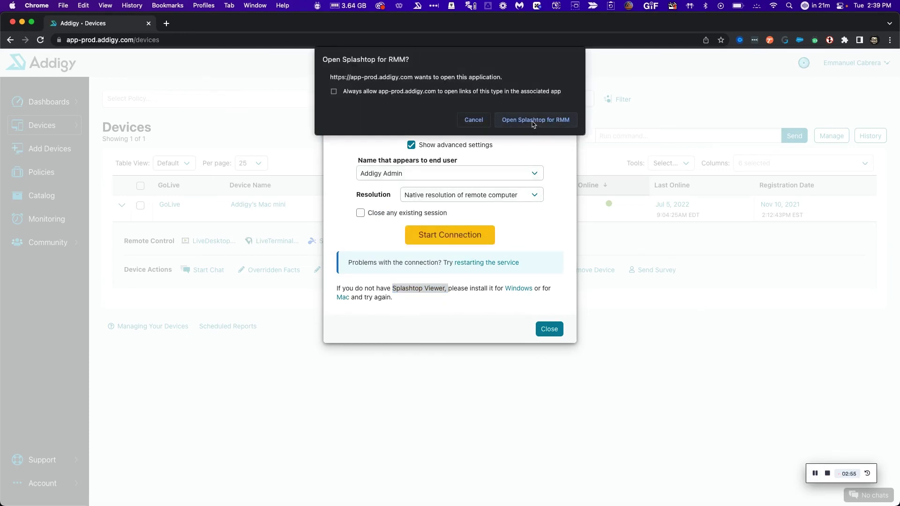
{"action": "left_click", "coordinate": [532, 121]}
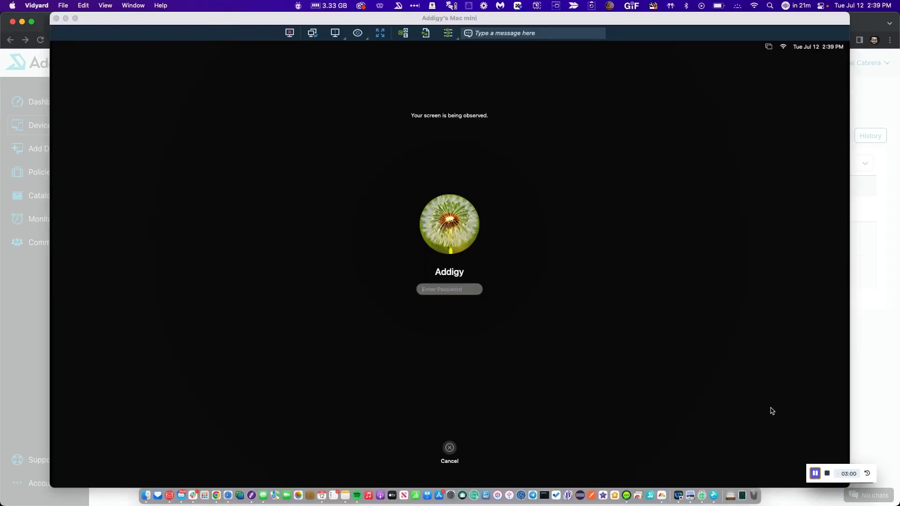
{"action": "left_click", "coordinate": [449, 290]}
{"action": "type", "text": "••••••"}
{"action": "key", "text": "Return"}
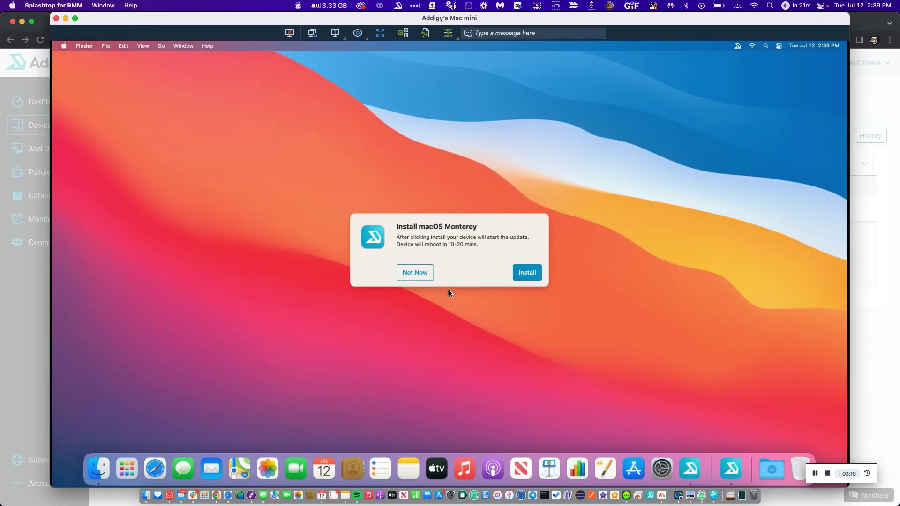
Step: Launch Safari on the remote Mac mini
{"action": "left_click", "coordinate": [159, 464]}
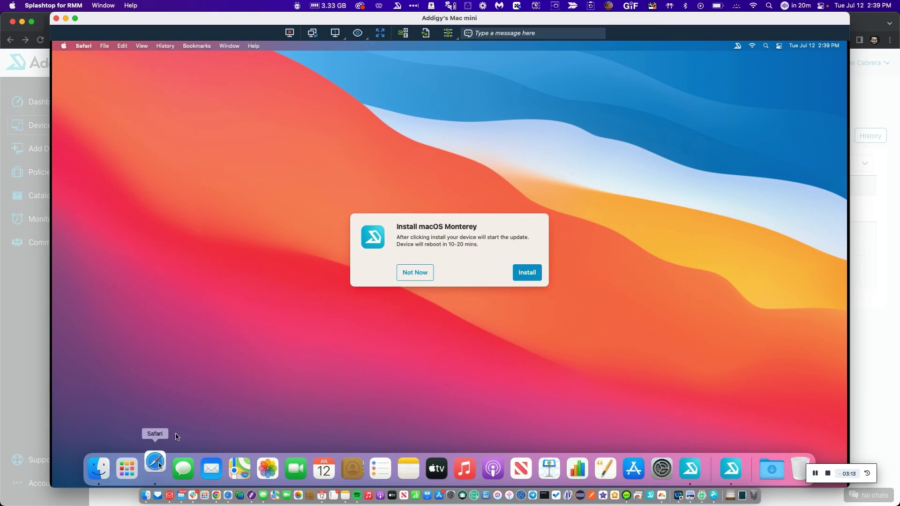